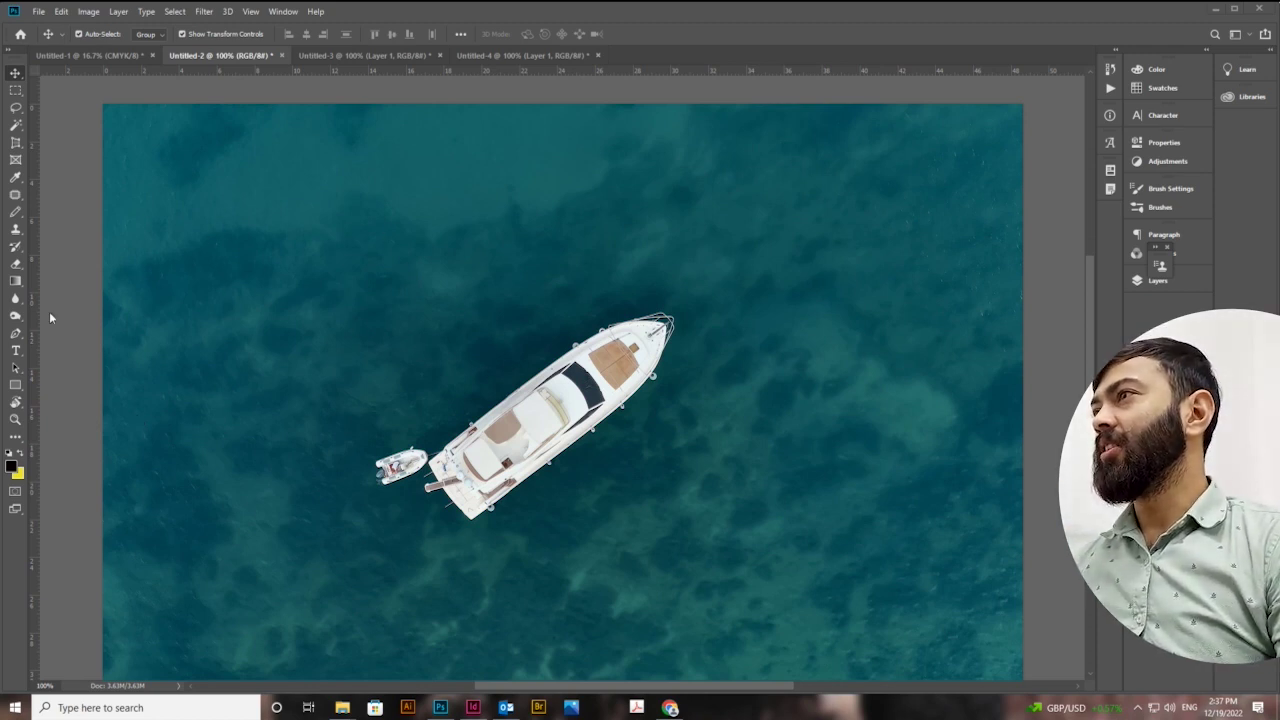
Choose the Content-Aware Move Tool from the healing tool flyout
{"action": "left_click", "coordinate": [15, 196]}
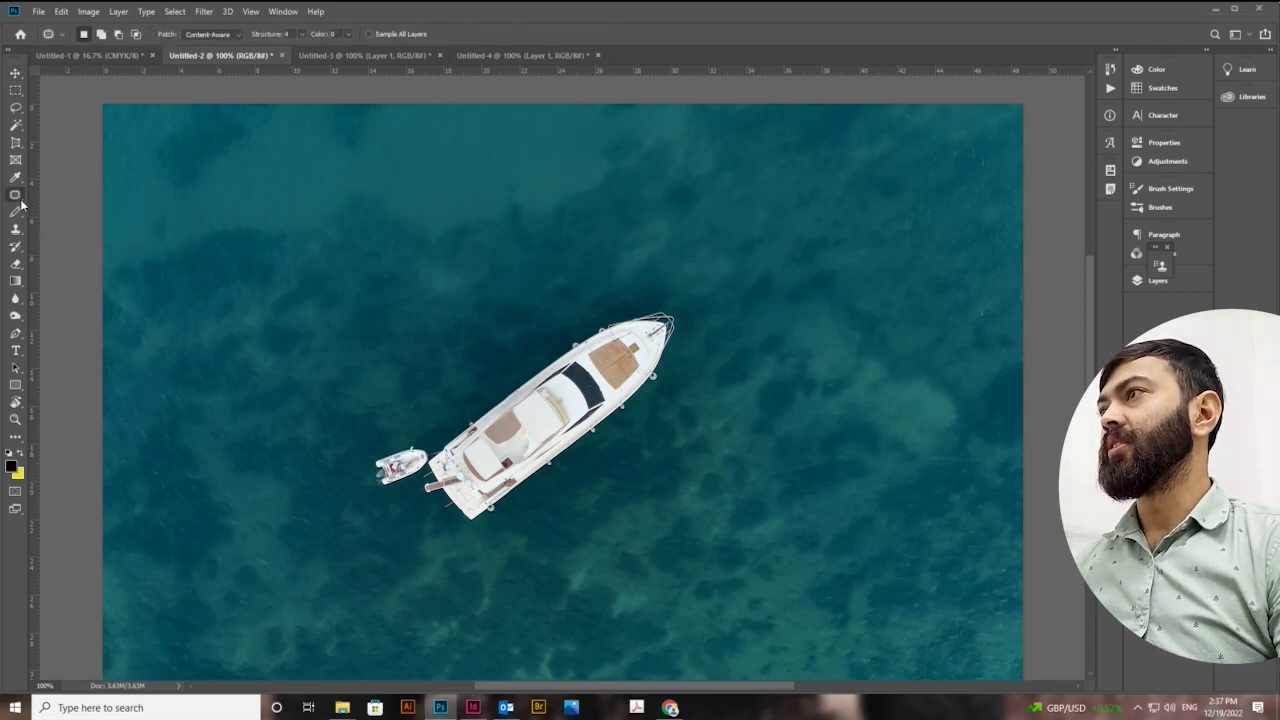
{"action": "right_click", "coordinate": [17, 198]}
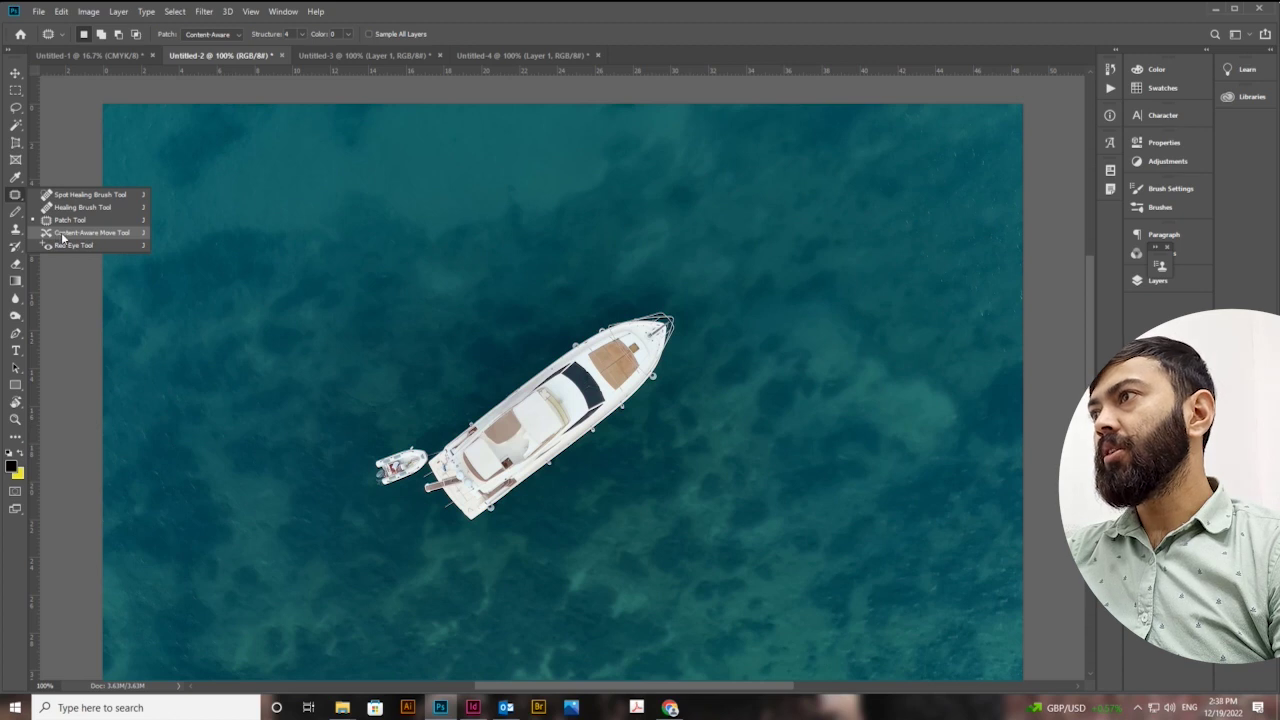
{"action": "left_click", "coordinate": [61, 232]}
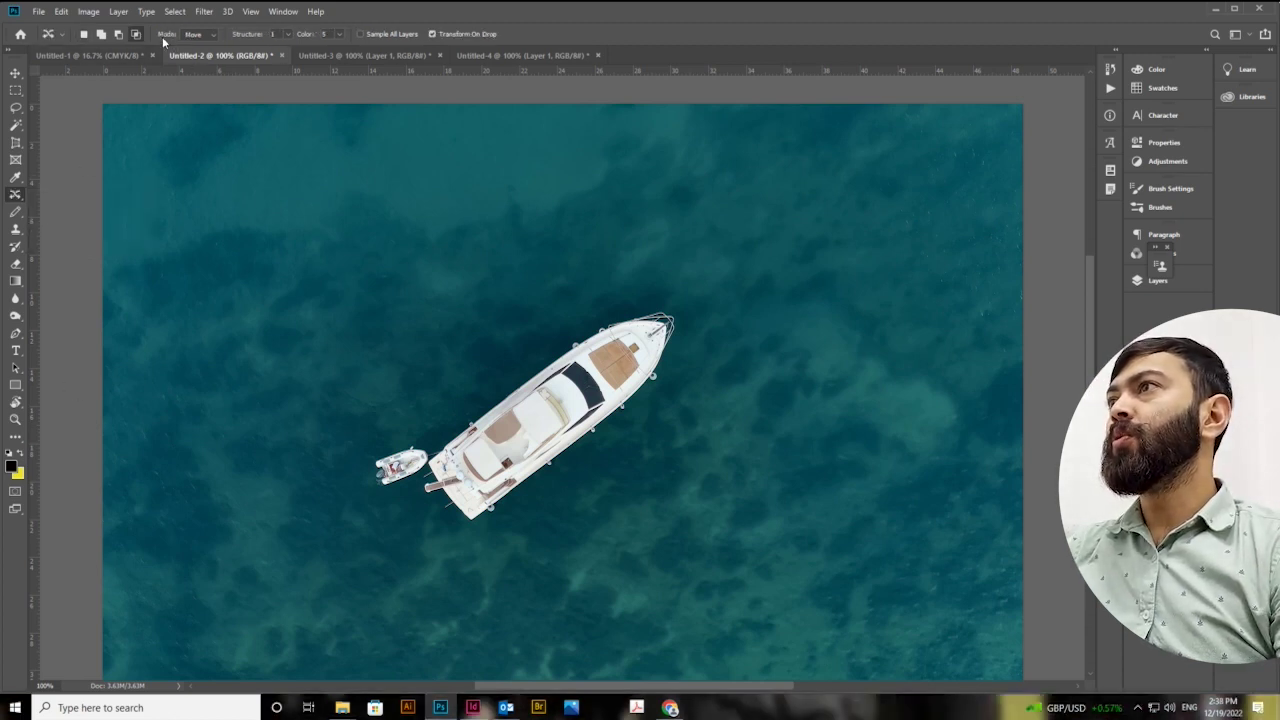
With Mode set to Move, lasso the yacht together with its dinghy
{"action": "left_click", "coordinate": [212, 34]}
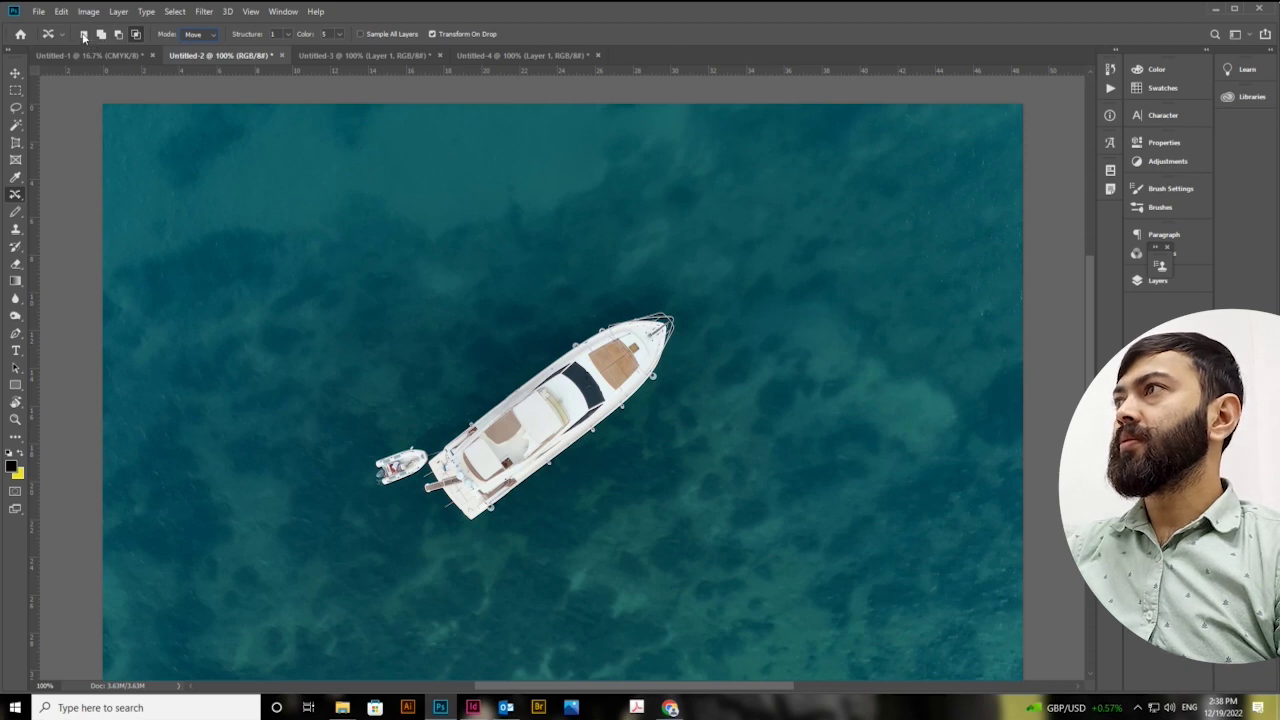
{"action": "mouse_move", "coordinate": [573, 341]}
{"action": "left_mouse_down"}
{"action": "mouse_move", "coordinate": [628, 320]}
{"action": "mouse_move", "coordinate": [689, 338]}
{"action": "mouse_move", "coordinate": [659, 400]}
{"action": "mouse_move", "coordinate": [560, 483]}
{"action": "mouse_move", "coordinate": [452, 530]}
{"action": "mouse_move", "coordinate": [424, 490]}
{"action": "mouse_move", "coordinate": [374, 490]}
{"action": "mouse_move", "coordinate": [376, 460]}
{"action": "mouse_move", "coordinate": [470, 432]}
{"action": "mouse_move", "coordinate": [571, 353]}
{"action": "left_mouse_up"}
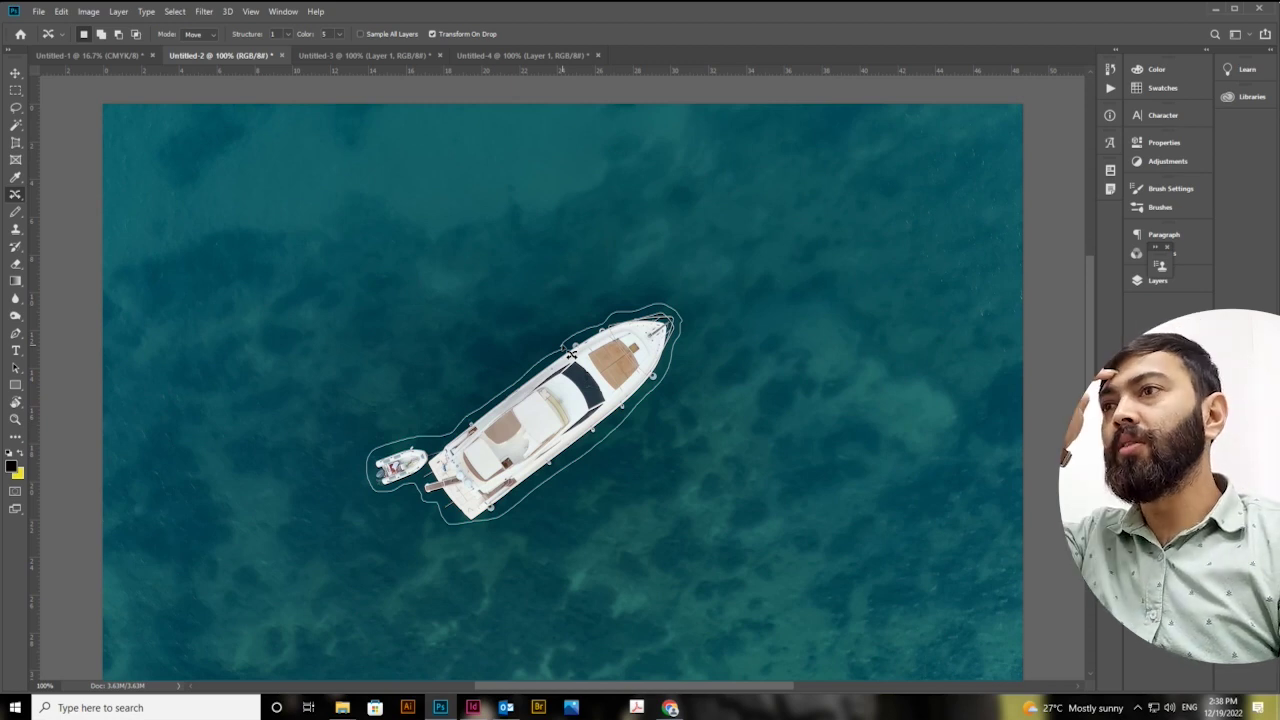
Close the yacht outline into a selection and make Layer 1 the active layer
{"action": "left_click", "coordinate": [567, 345]}
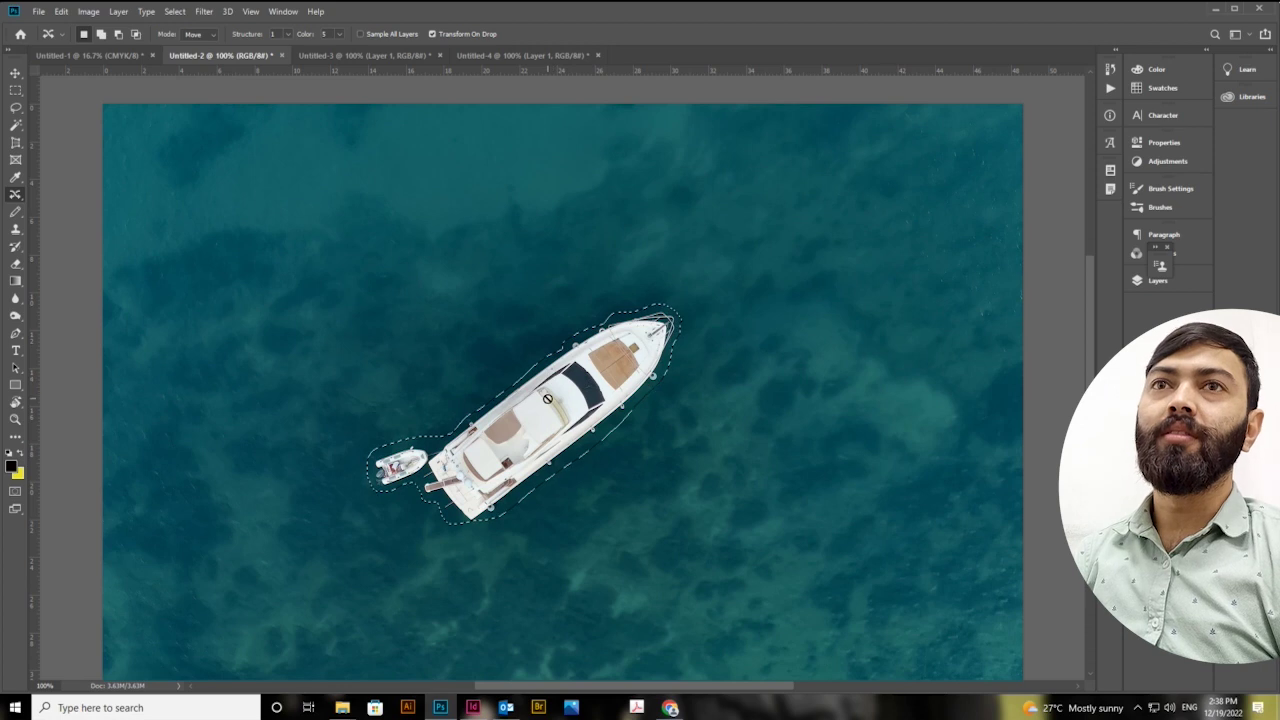
{"action": "left_click", "coordinate": [1190, 281]}
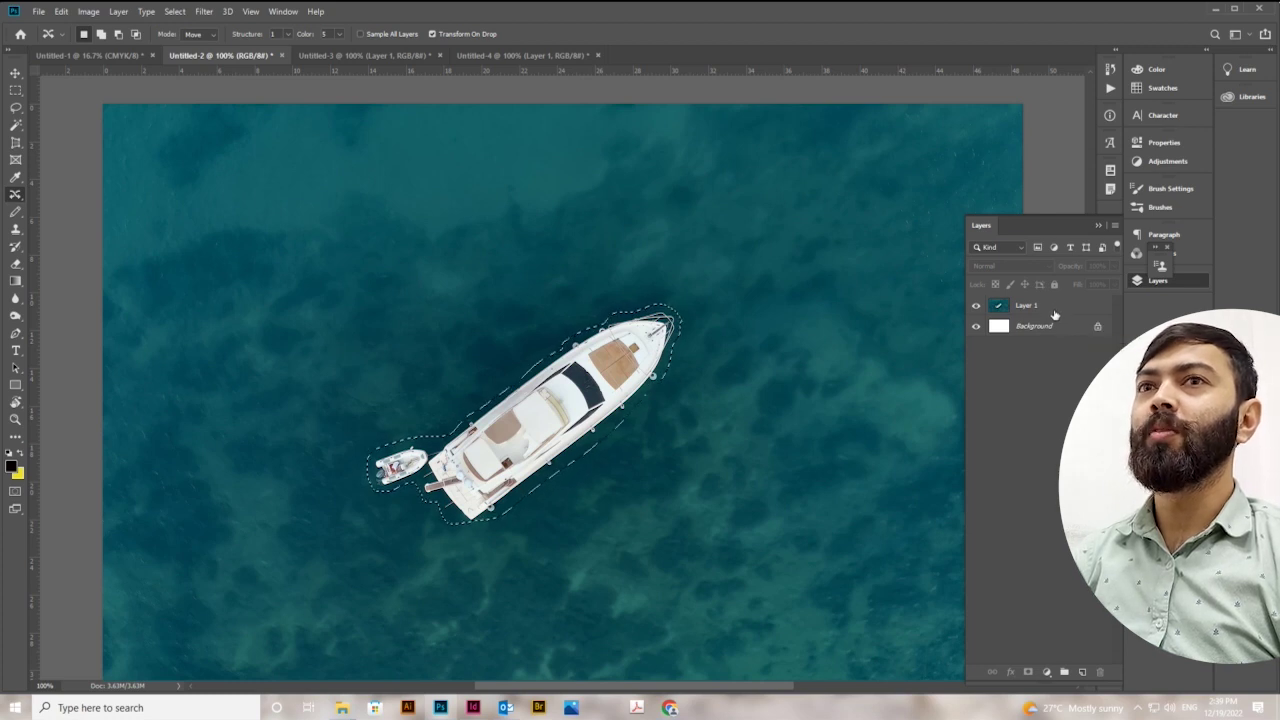
{"action": "left_click", "coordinate": [1047, 310]}
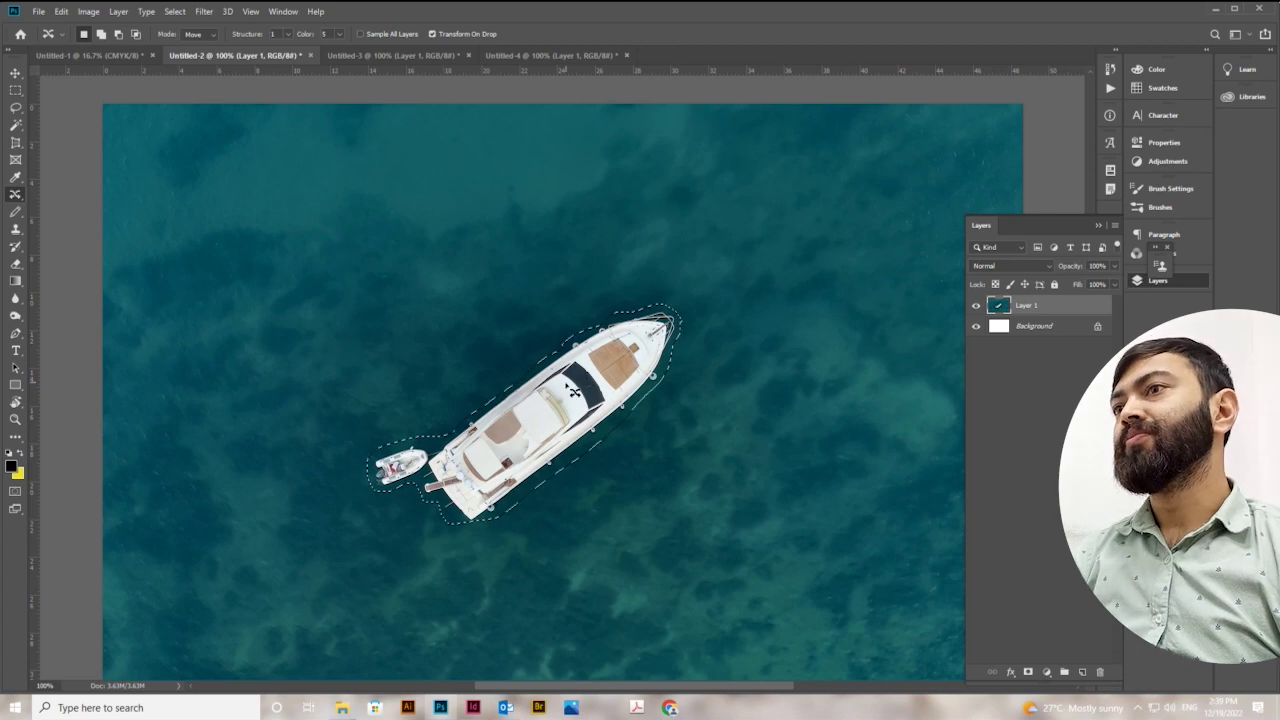
Content-aware move the yacht and dinghy to the lower right, commit, and deselect
{"action": "mouse_move", "coordinate": [565, 390]}
{"action": "left_mouse_down"}
{"action": "mouse_move", "coordinate": [502, 323]}
{"action": "mouse_move", "coordinate": [765, 466]}
{"action": "left_mouse_up"}
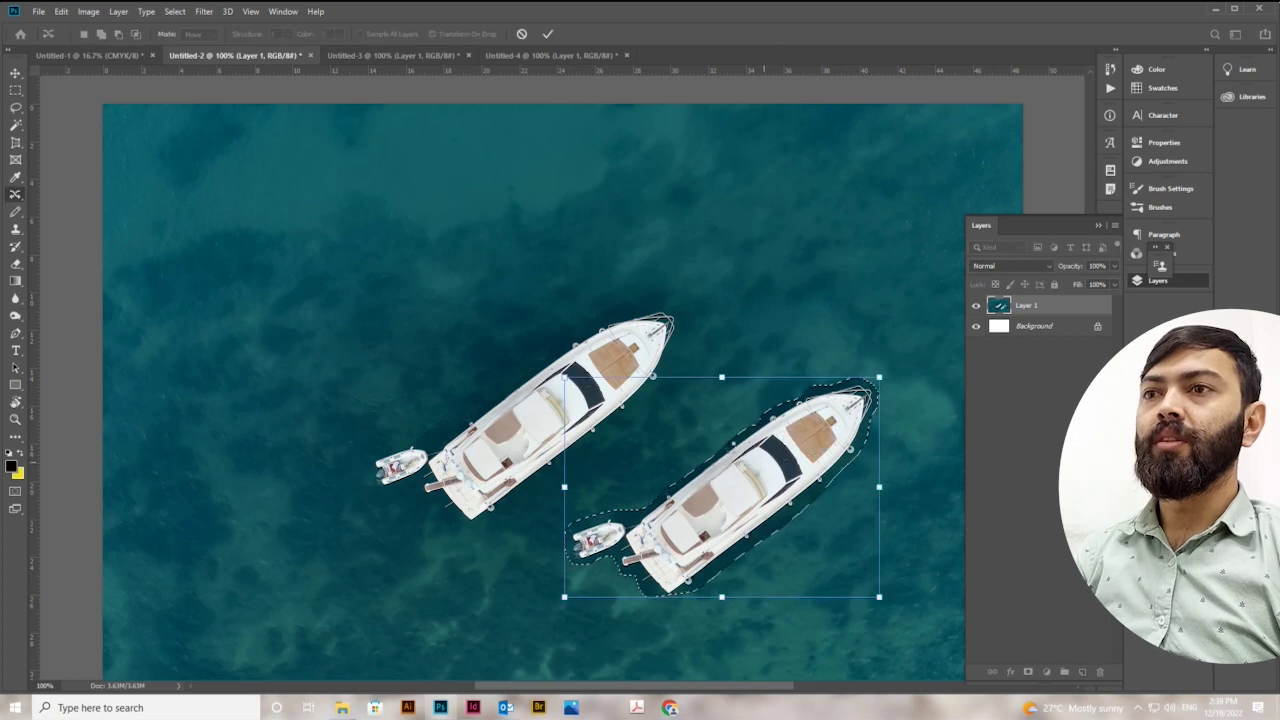
{"action": "key", "text": "Return"}
{"action": "key", "text": "ctrl+d"}
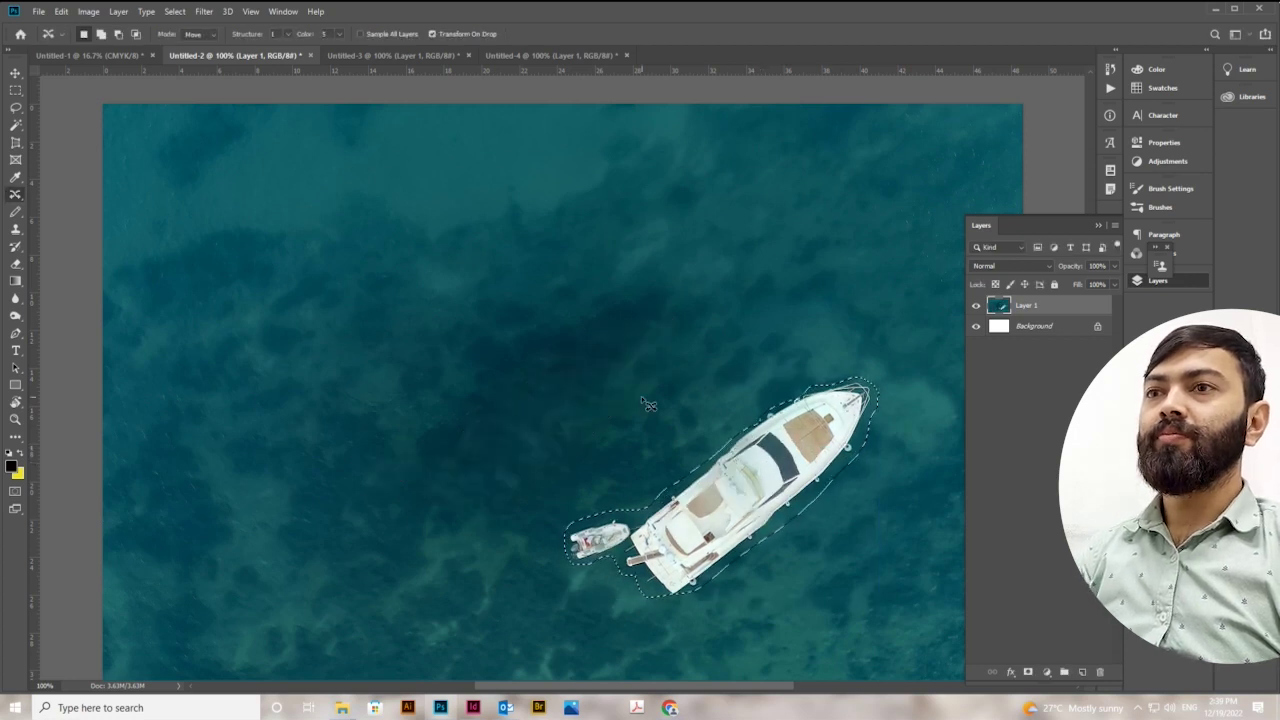
{"action": "left_click", "coordinate": [16, 72]}
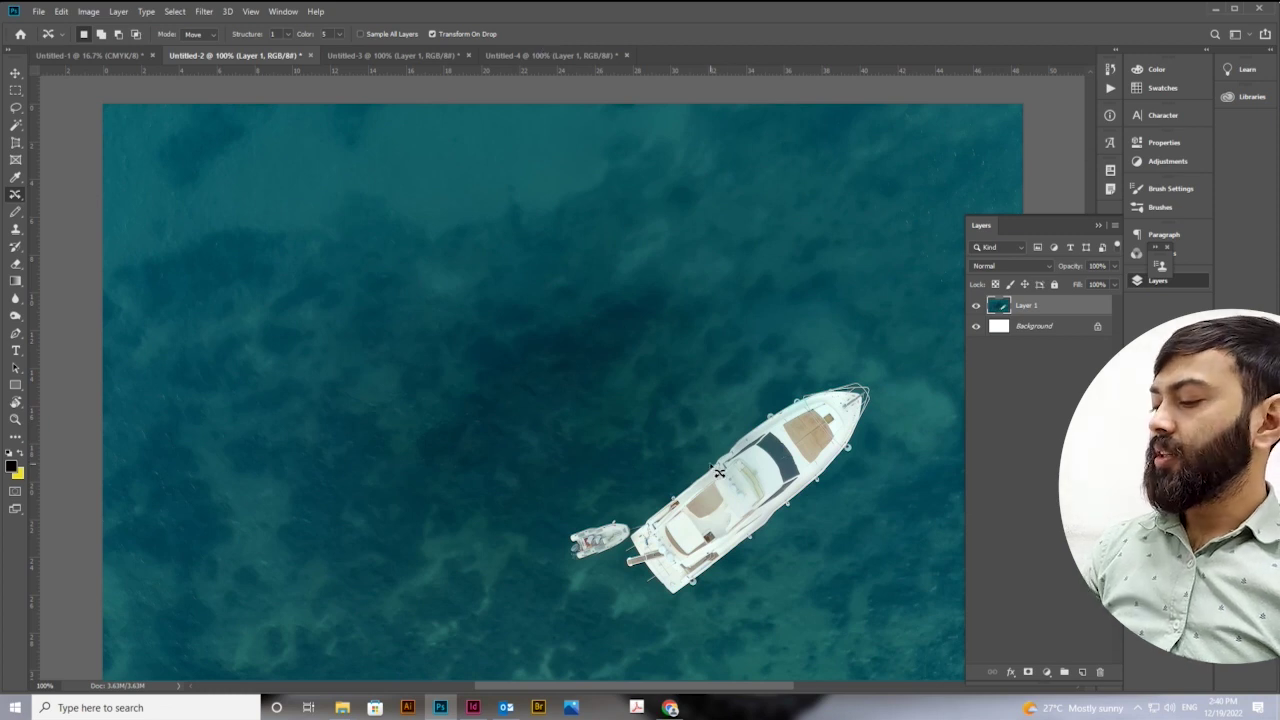
Return the boats to centre, then content-aware move them into the upper-left water
{"action": "left_click_drag", "start_coordinate": [713, 455], "coordinate": [518, 380]}
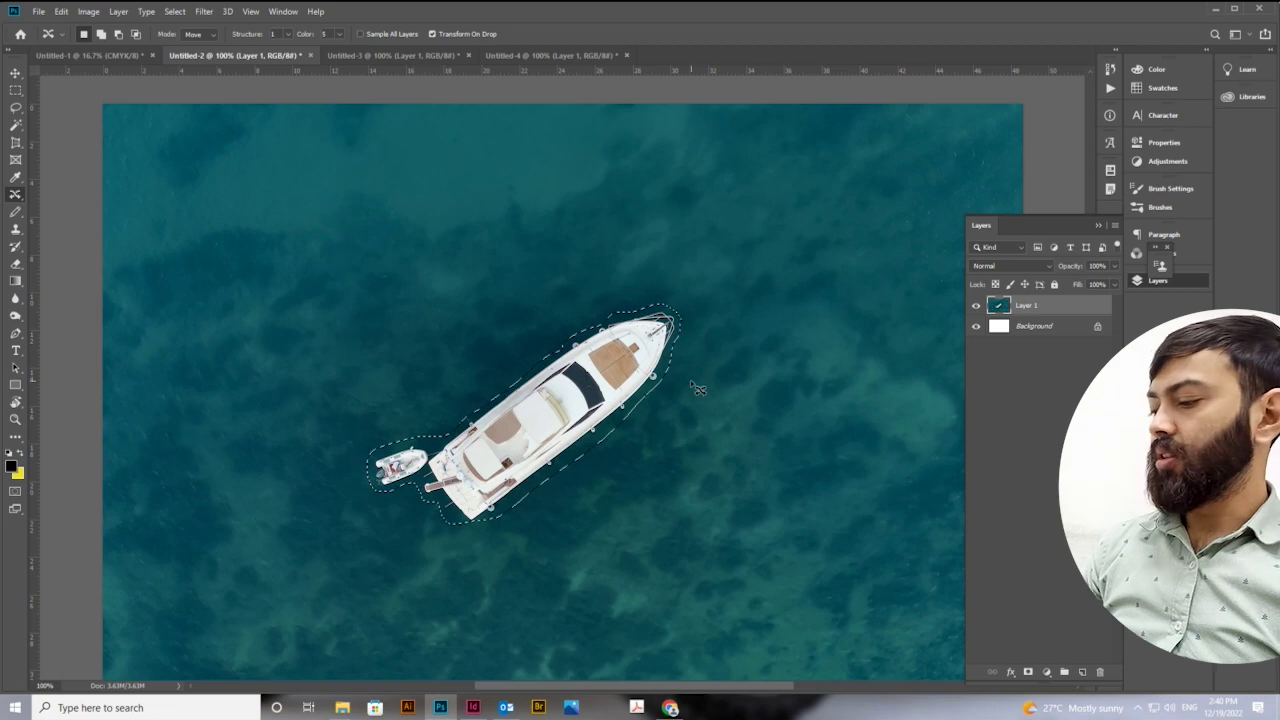
{"action": "key", "text": "ctrl+d"}
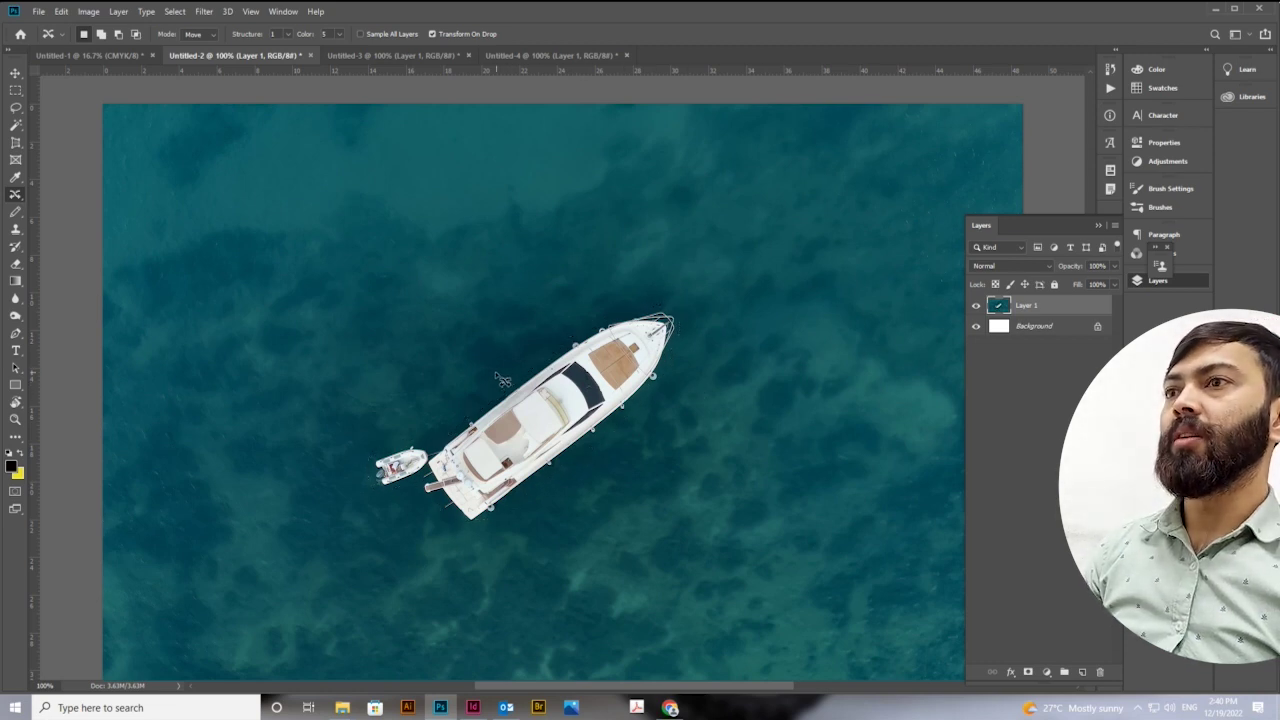
{"action": "left_click_drag", "start_coordinate": [660, 305], "coordinate": [575, 563]}
{"action": "left_click_drag", "start_coordinate": [338, 521], "coordinate": [497, 372]}
{"action": "left_click_drag", "start_coordinate": [619, 443], "coordinate": [453, 294]}
{"action": "key", "text": "Return"}
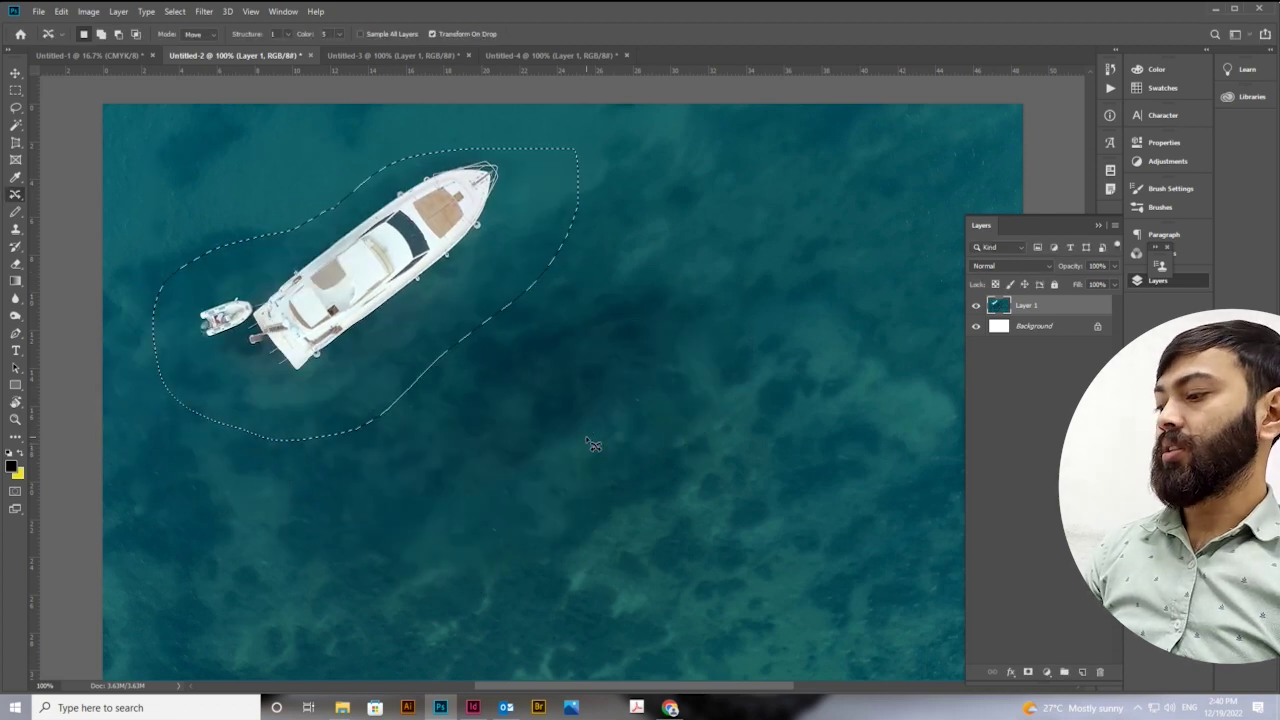
{"action": "key", "text": "ctrl+d"}
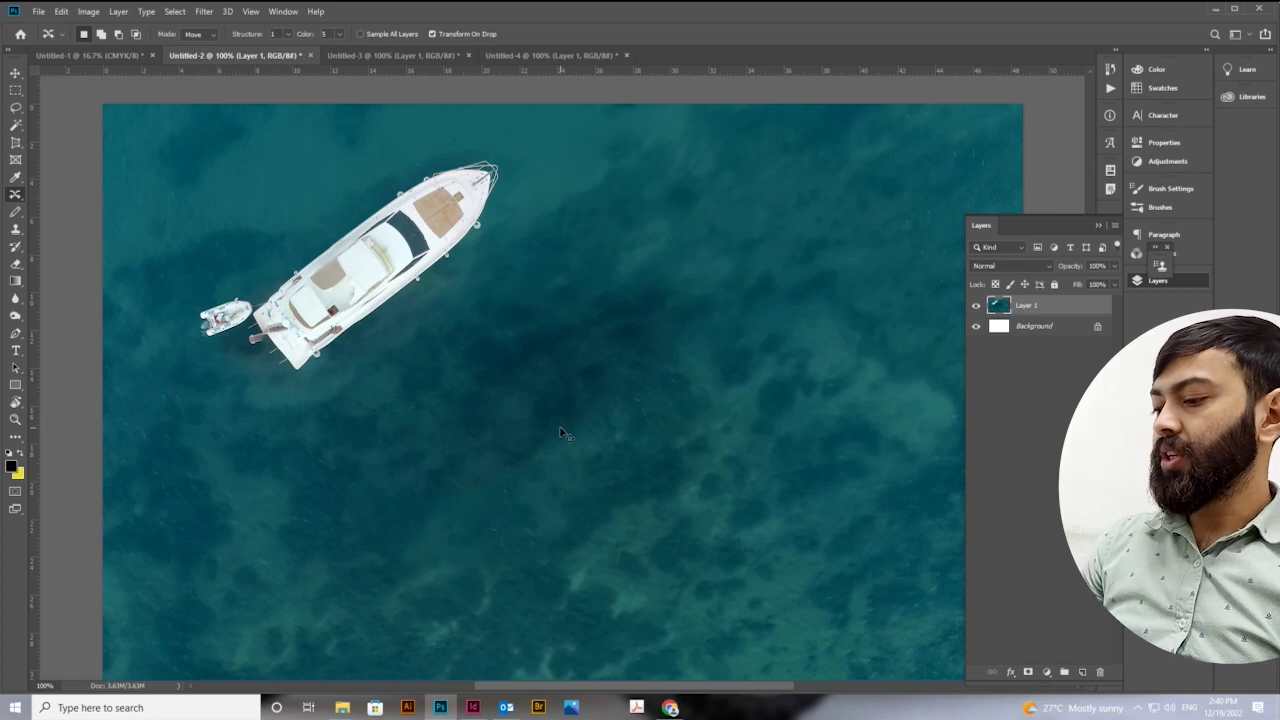
Create Layer 2 with Shift+Ctrl+N, accepting the New Layer defaults
{"action": "key", "text": "ctrl+shift+n"}
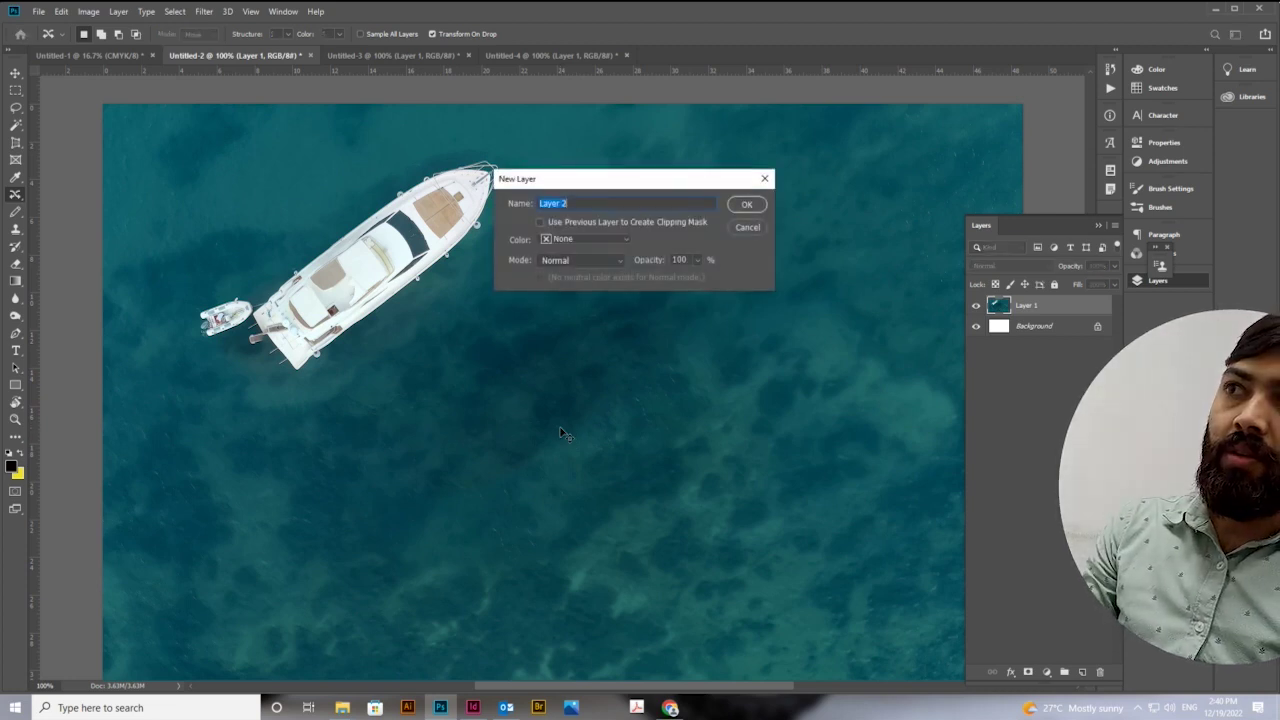
{"action": "left_click", "coordinate": [748, 205]}
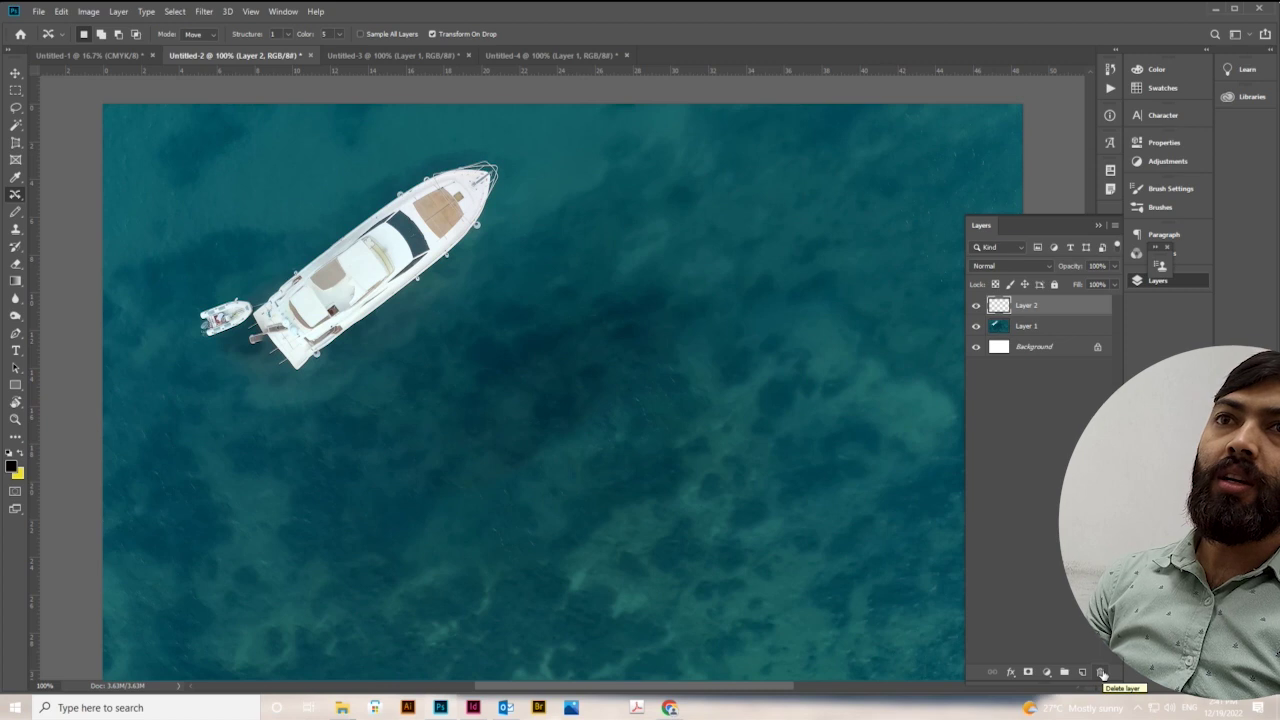
Delete Background, duplicate Layer 1, and group Layer 2, Layer 1 copy and Layer 1 into Group 1
{"action": "left_click_drag", "start_coordinate": [1035, 345], "coordinate": [1100, 670]}
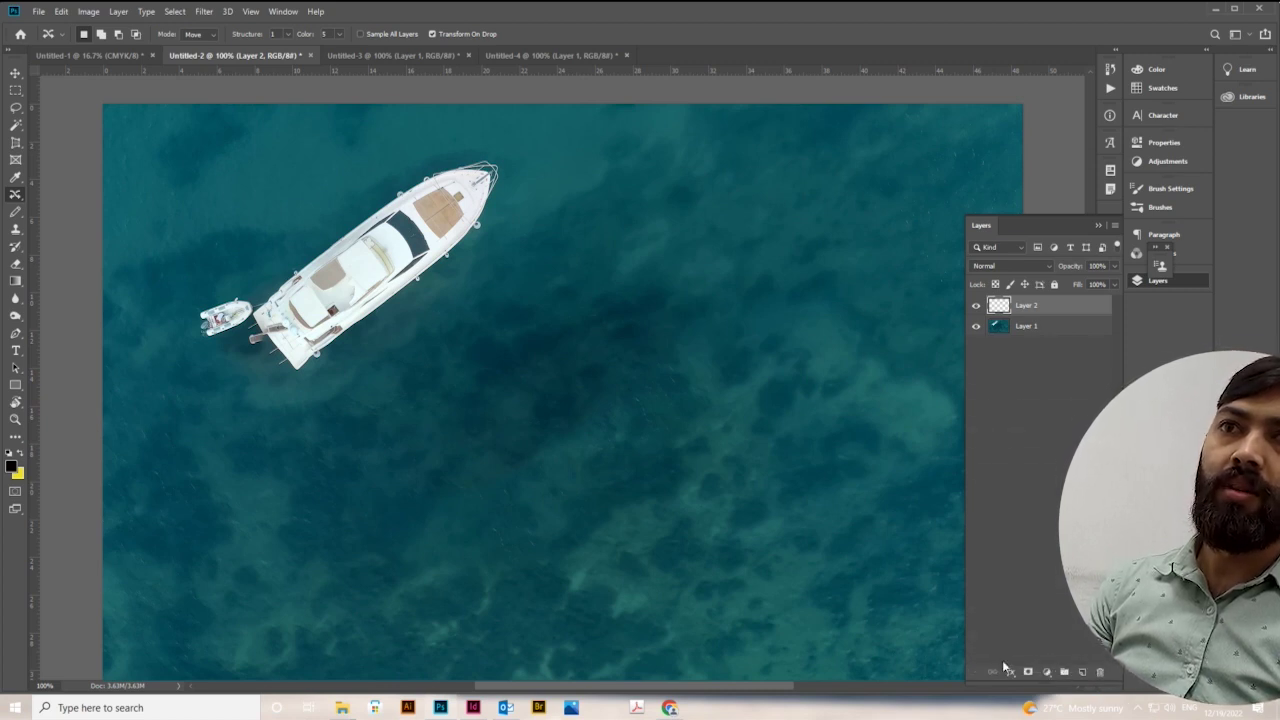
{"action": "left_click_drag", "start_coordinate": [1038, 326], "coordinate": [1081, 675]}
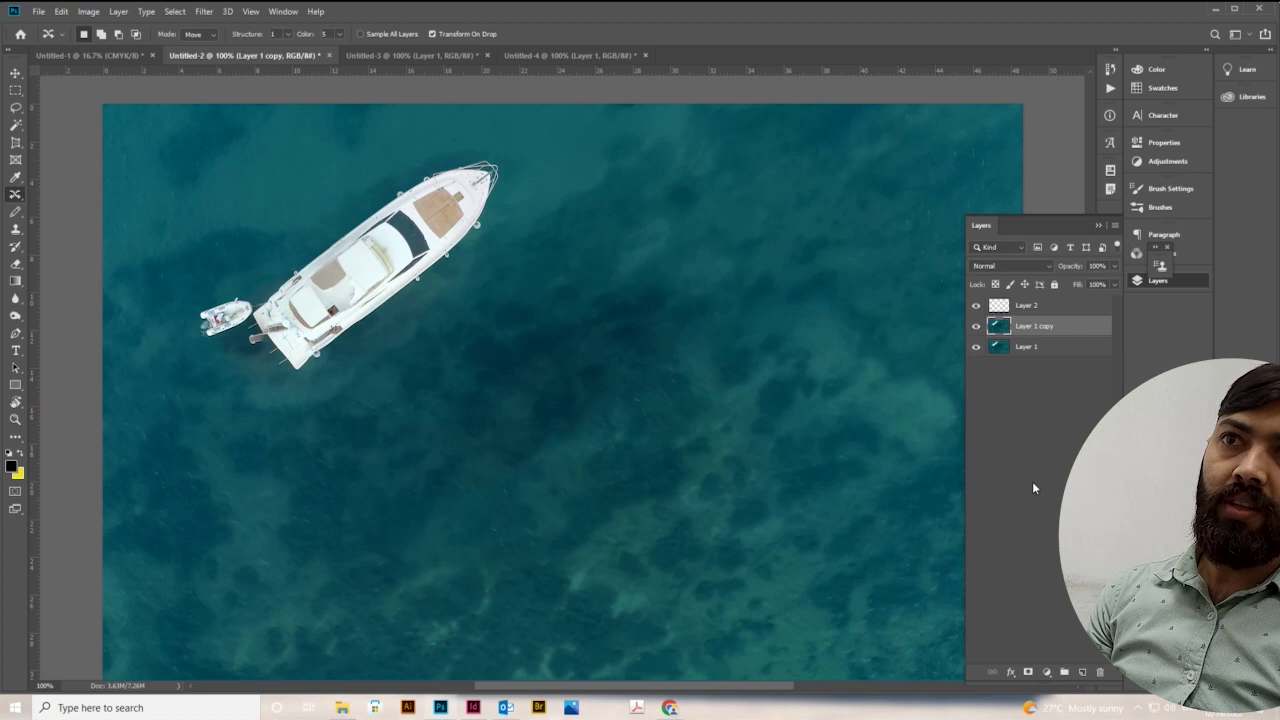
{"action": "left_click", "coordinate": [1049, 346]}
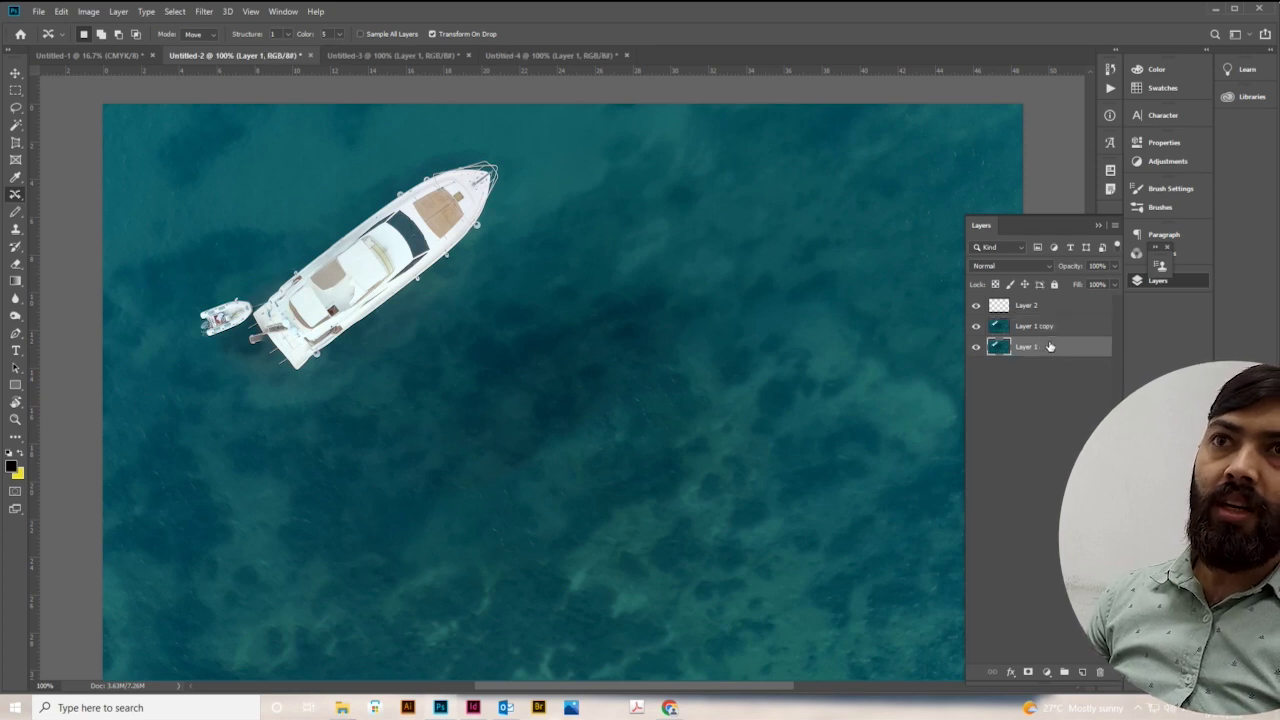
{"action": "left_click", "coordinate": [1043, 306], "text": "shift"}
{"action": "left_click_drag", "start_coordinate": [1043, 306], "coordinate": [1066, 682]}
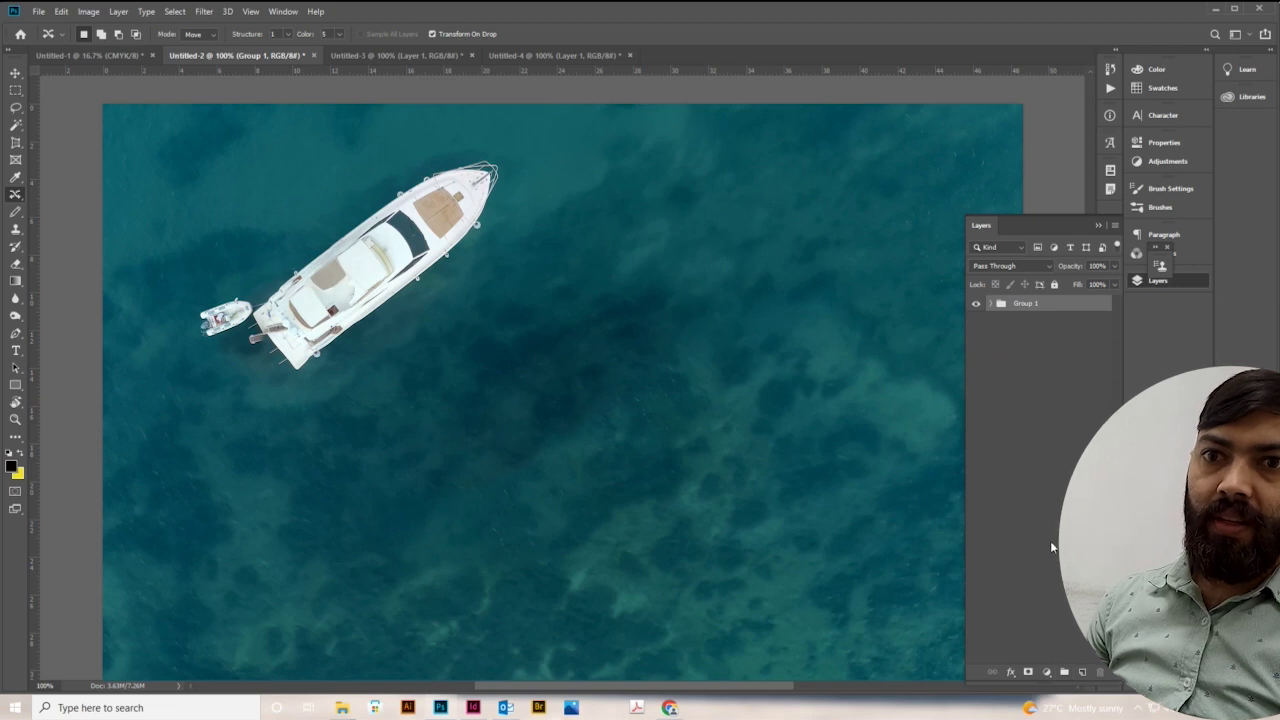
{"action": "left_click", "coordinate": [1047, 673]}
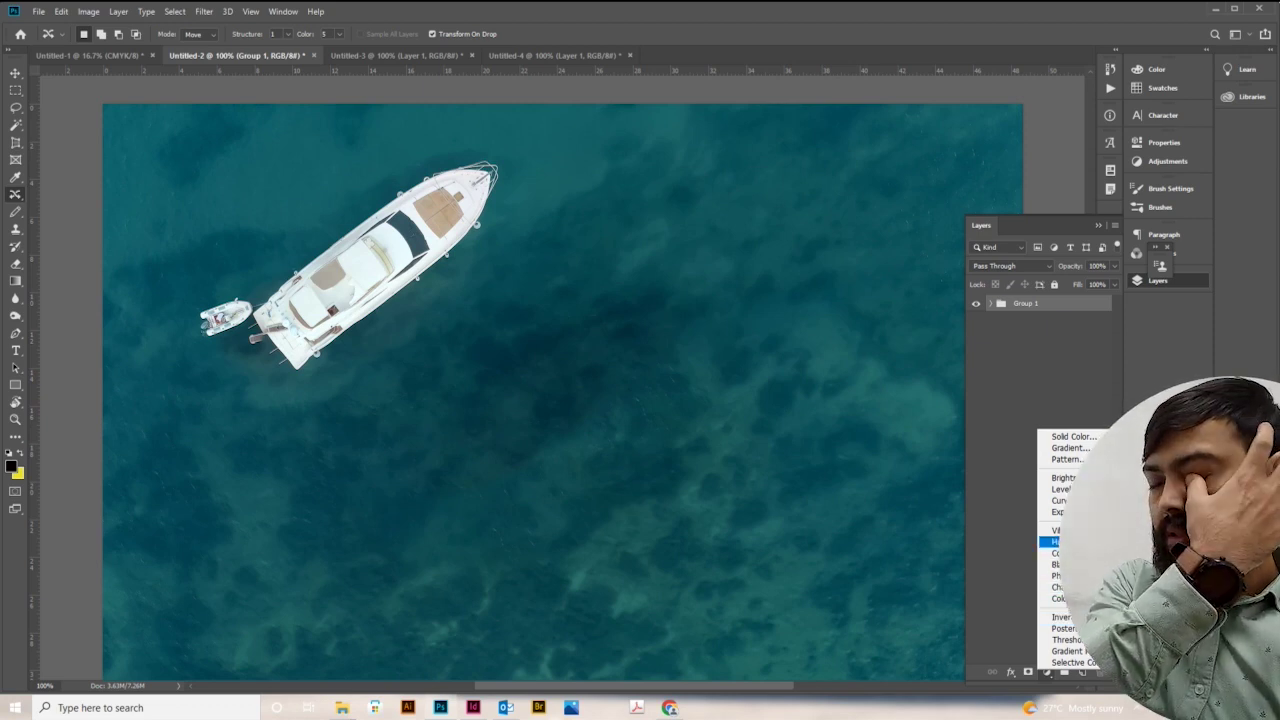
Close the adjustment layer menu by clicking the canvas, adding no adjustment
{"action": "left_click", "coordinate": [887, 395]}
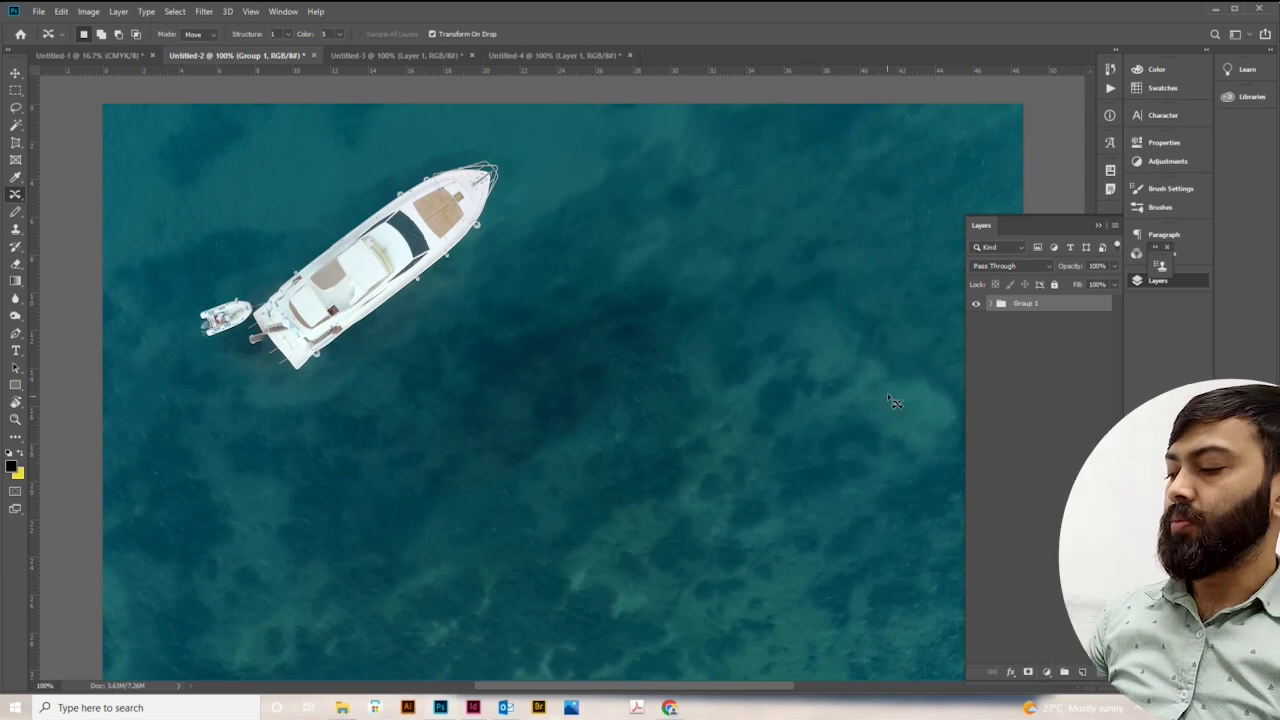